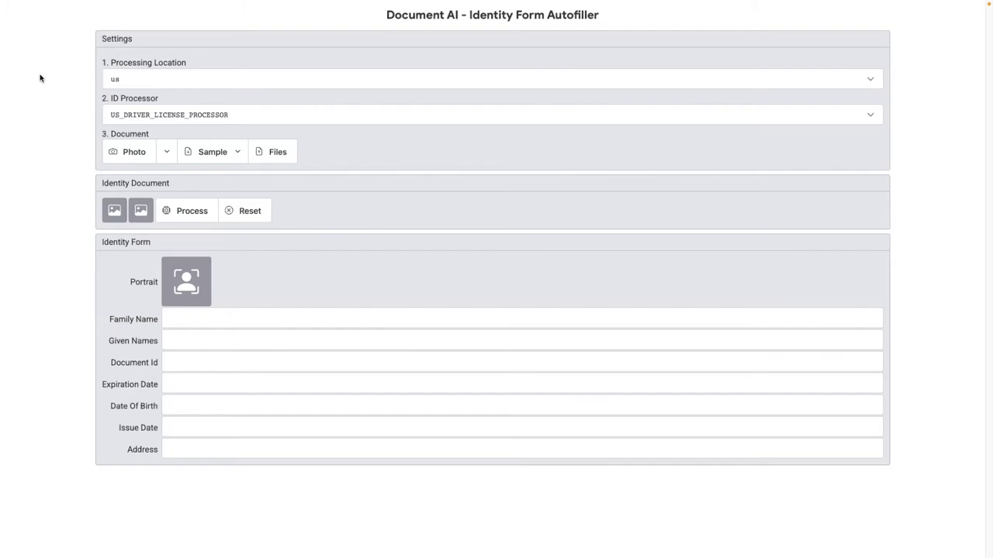
Keep 'us' as the processing location and the US driver license processor
click(207, 80)
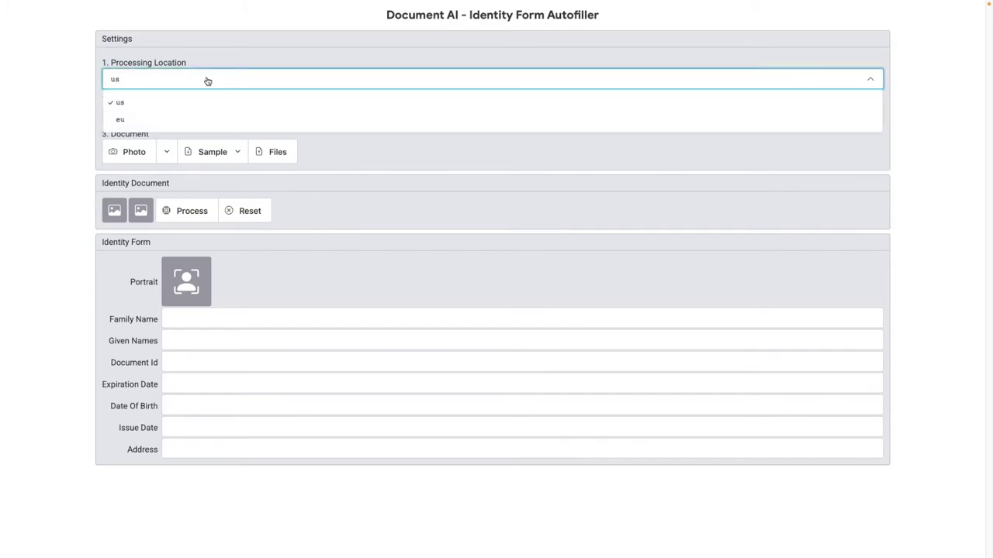
click(208, 81)
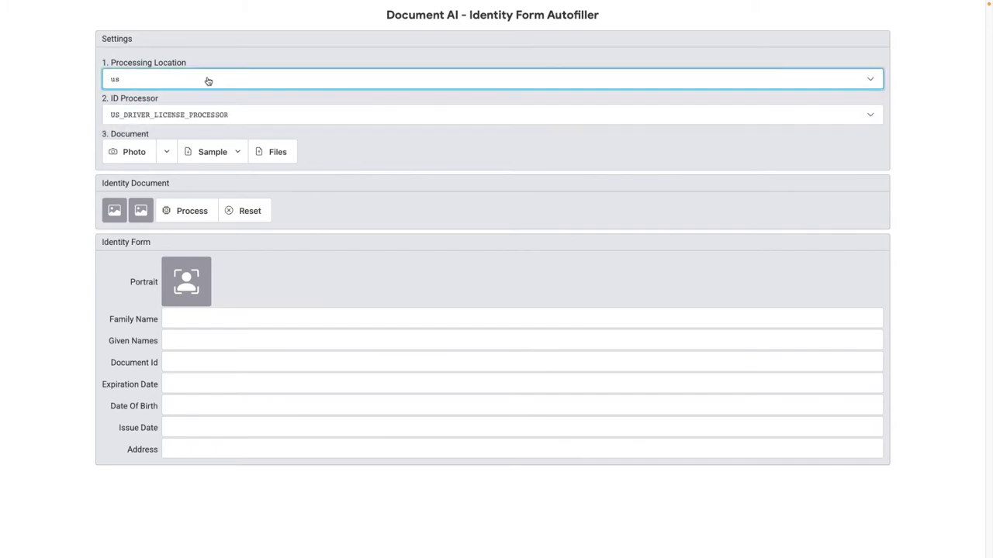
click(309, 118)
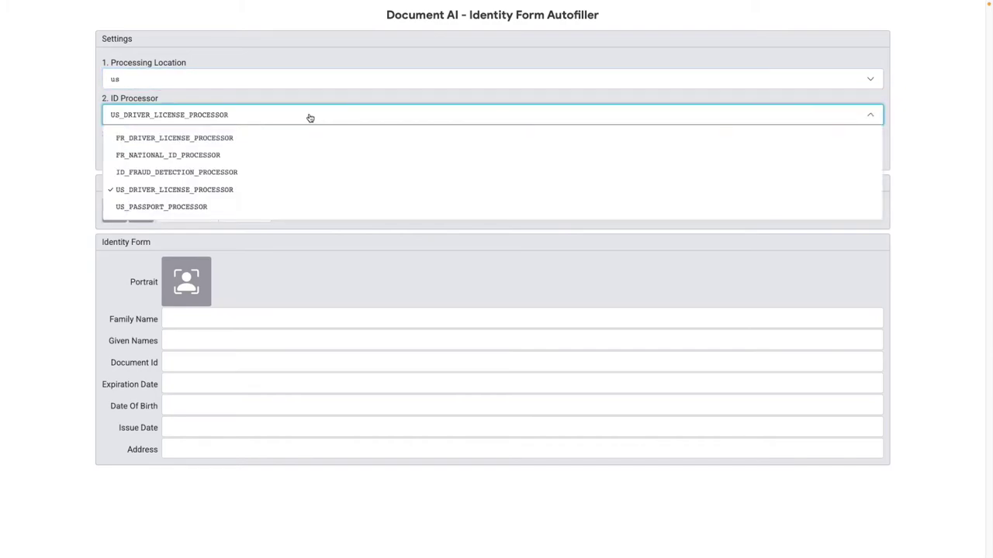
click(309, 117)
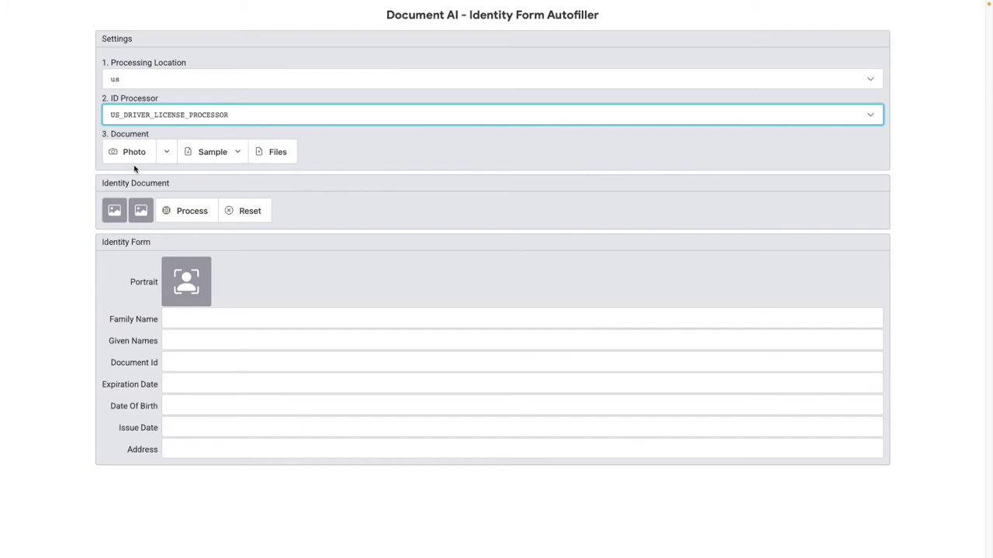
Photograph the Colorado driver license with the camera and extract its data into the identity form
click(134, 153)
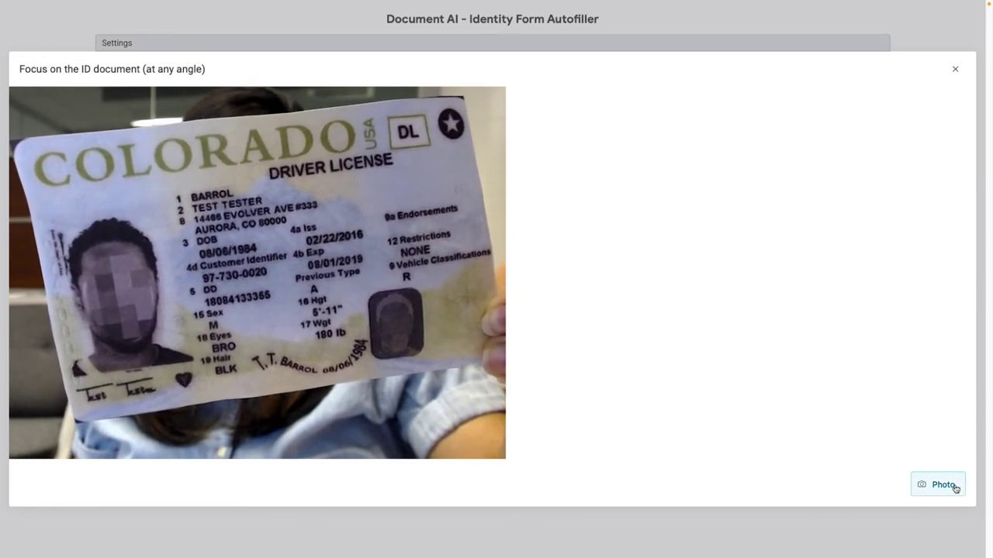
click(955, 487)
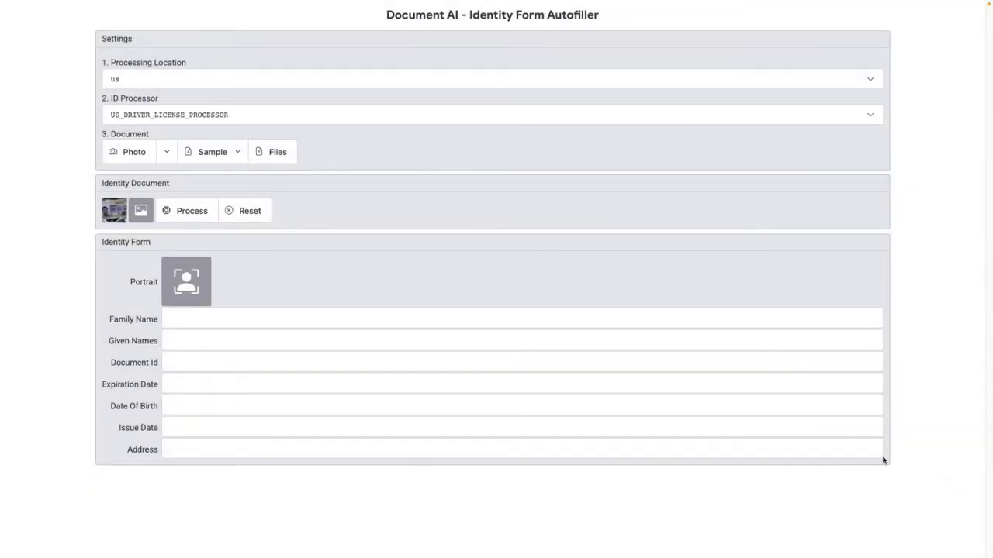
click(202, 211)
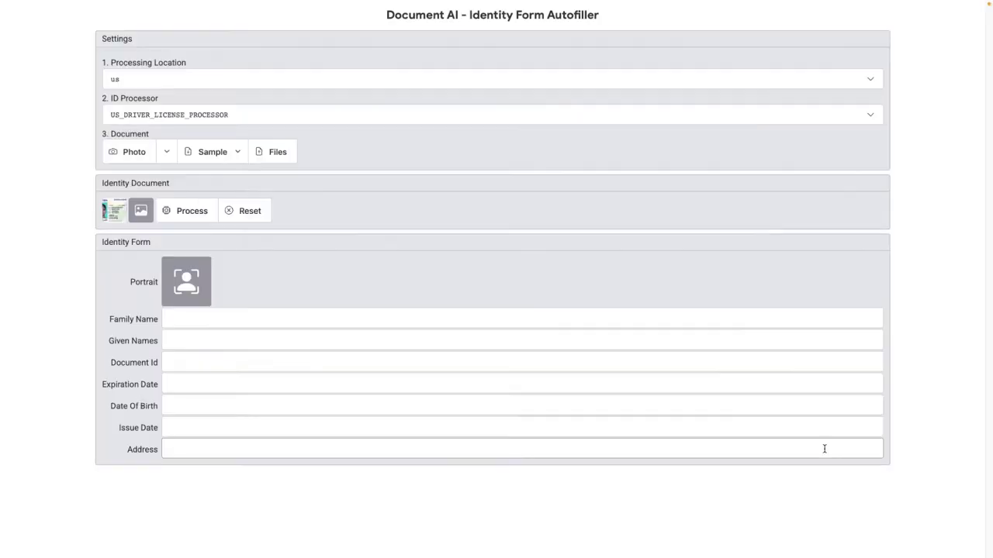
Process the new license image and turn on Confidence scores beside each form field
click(193, 220)
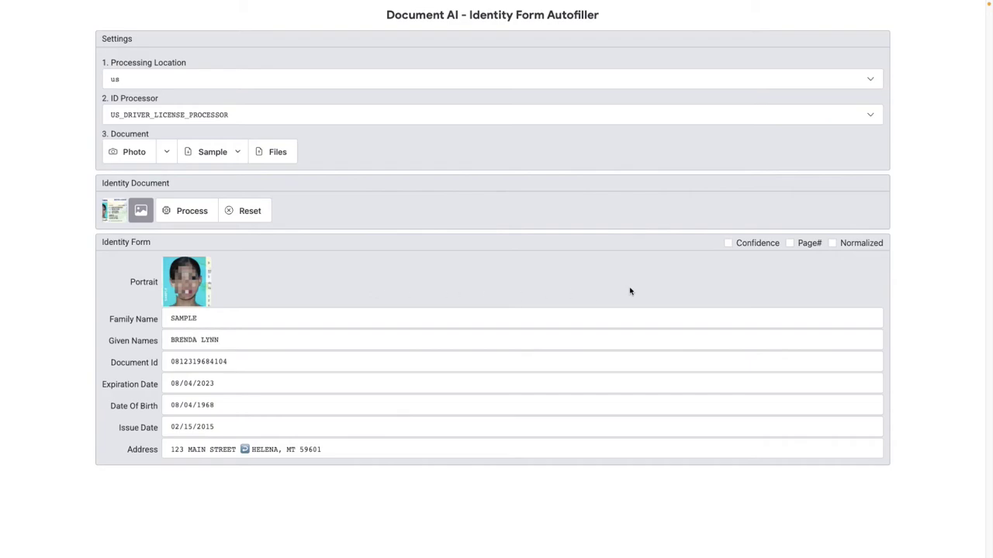
click(729, 243)
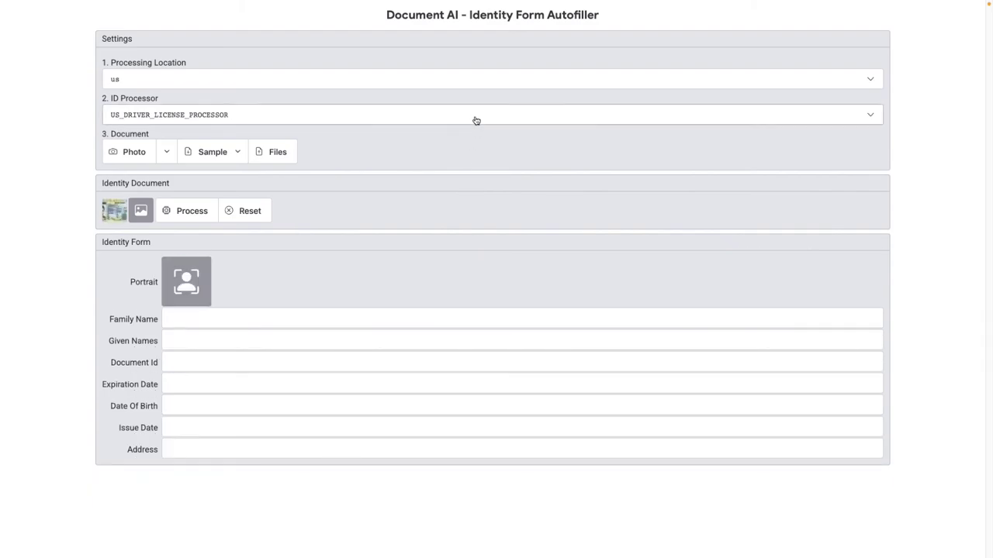
Run the license through ID_FRAUD_DETECTION_PROCESSOR to get the fraud-signal results
click(476, 118)
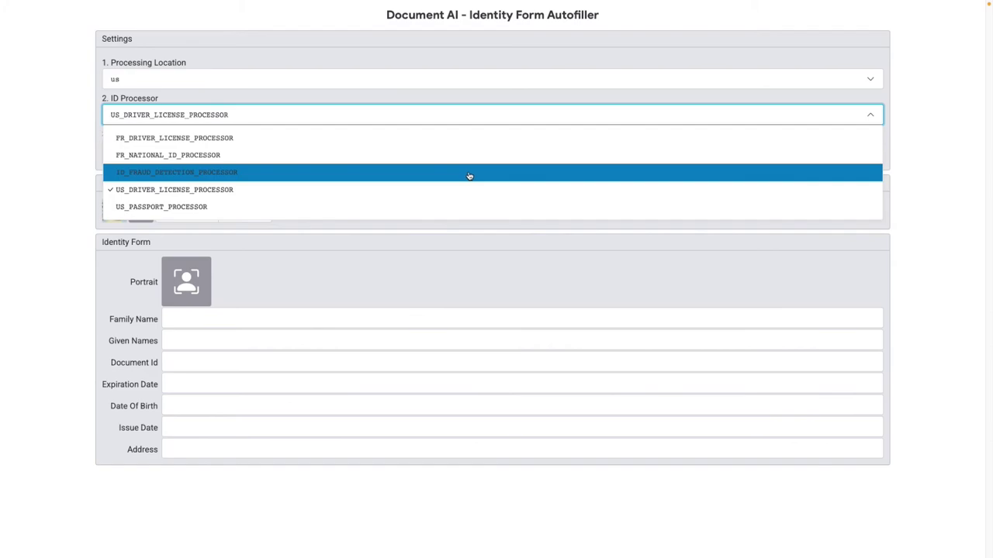
click(469, 176)
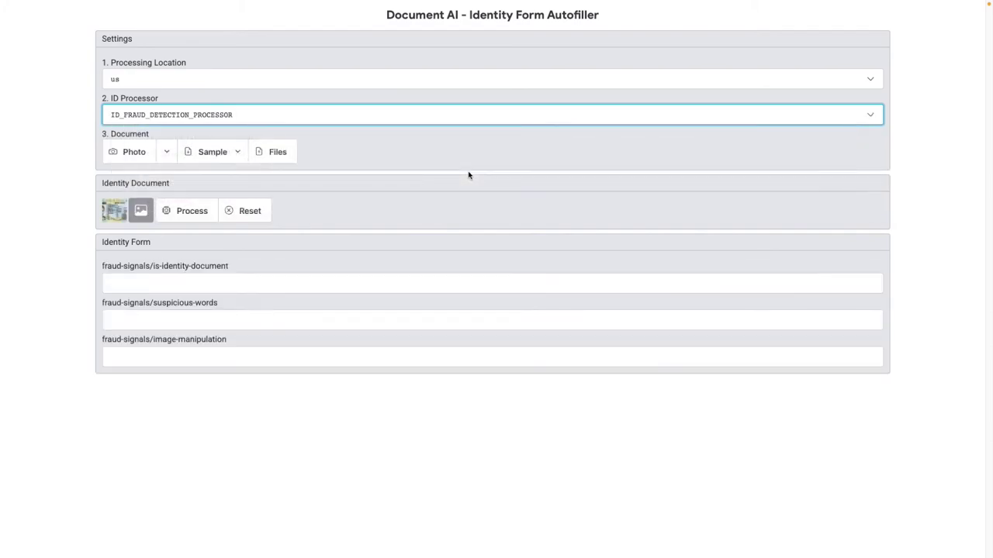
click(198, 220)
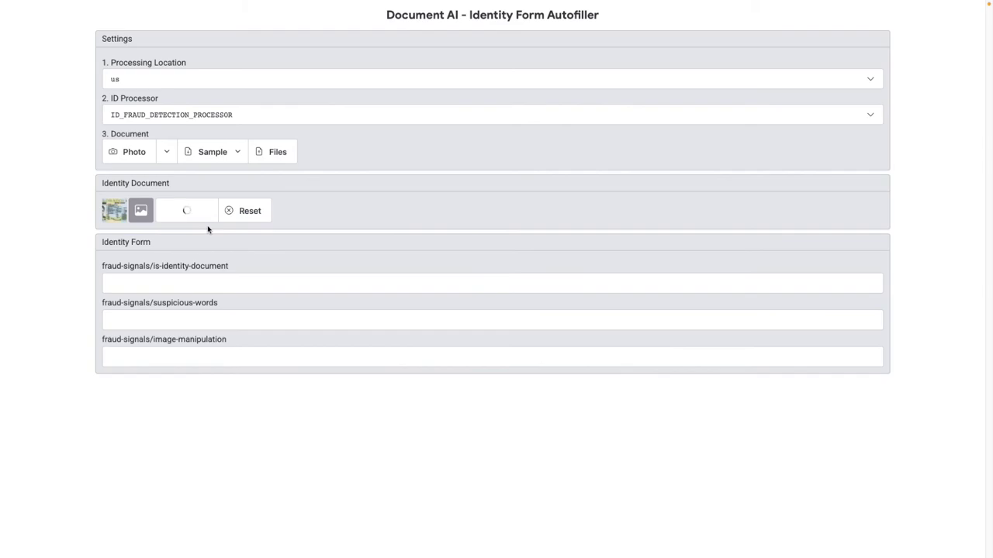